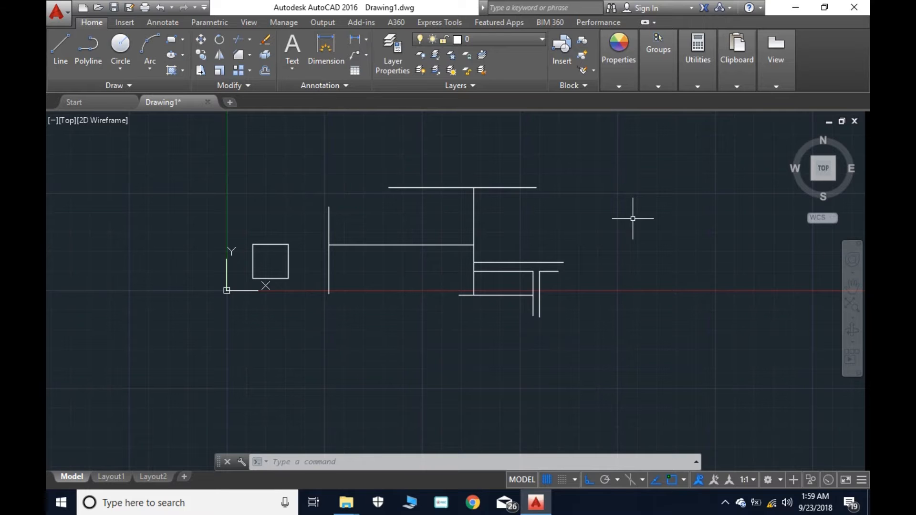
- Trim the top line's right end, the far-left vertical's upper stub, two pieces of the central vertical and the lower line's middle, using all objects as cutting edges
text(TR)
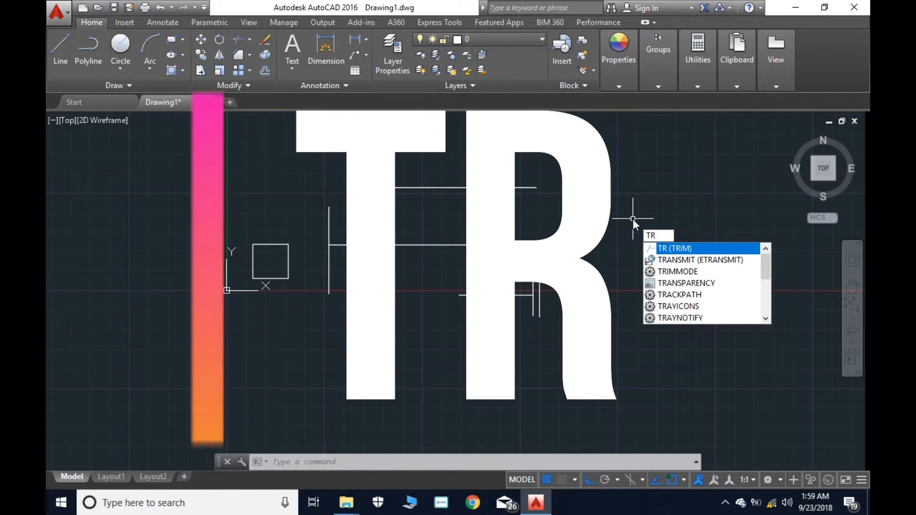
key(Return)
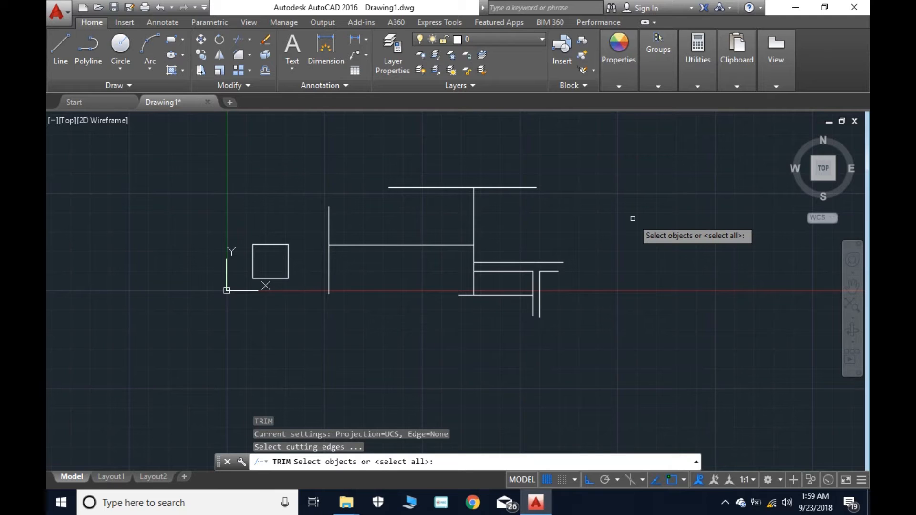
key(Return)
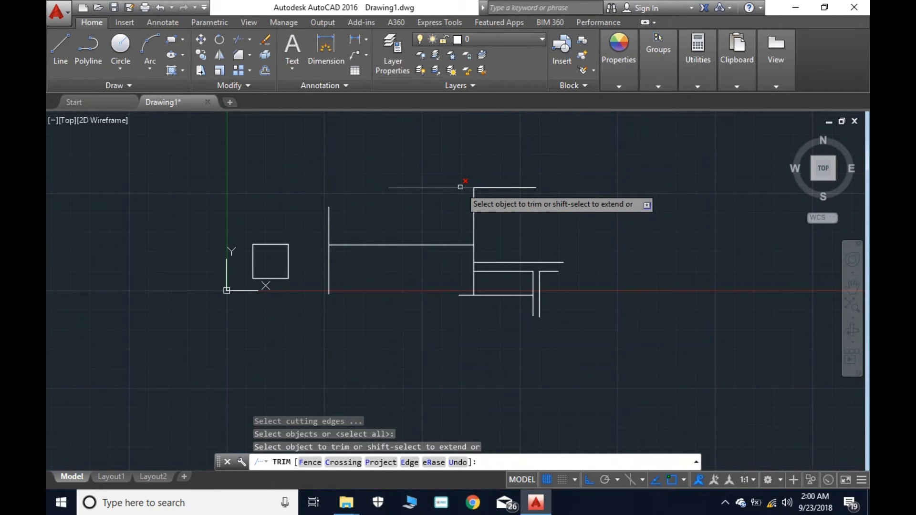
click(497, 186)
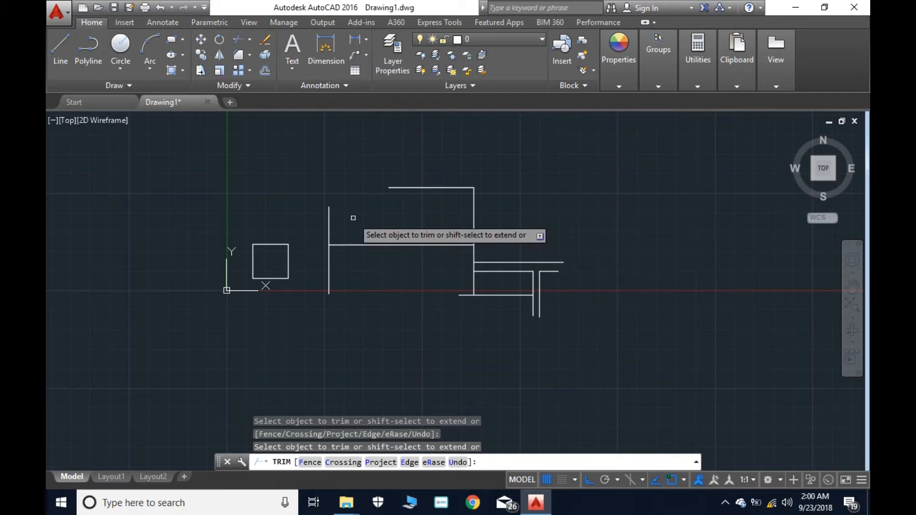
click(329, 224)
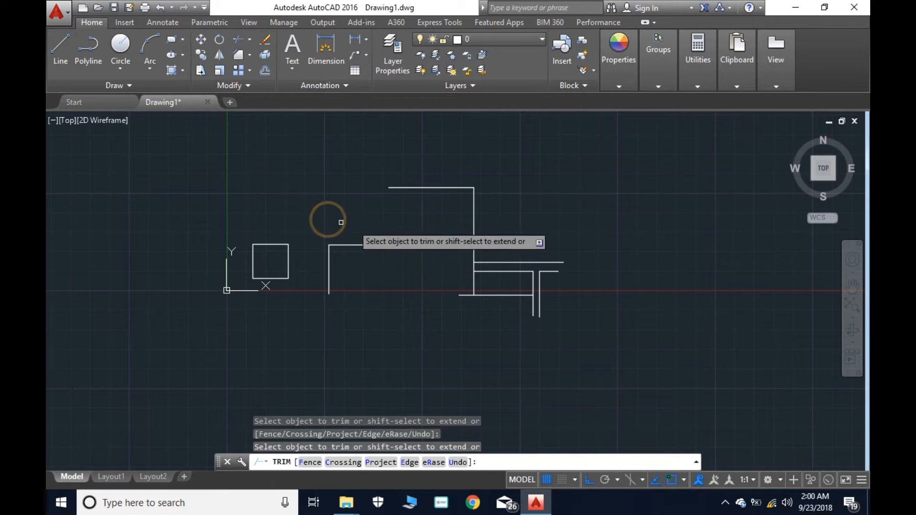
click(474, 267)
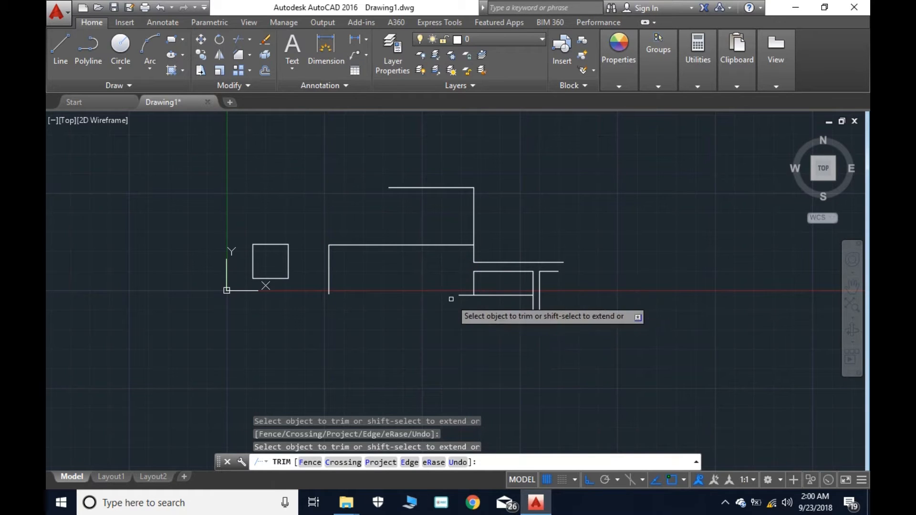
click(491, 295)
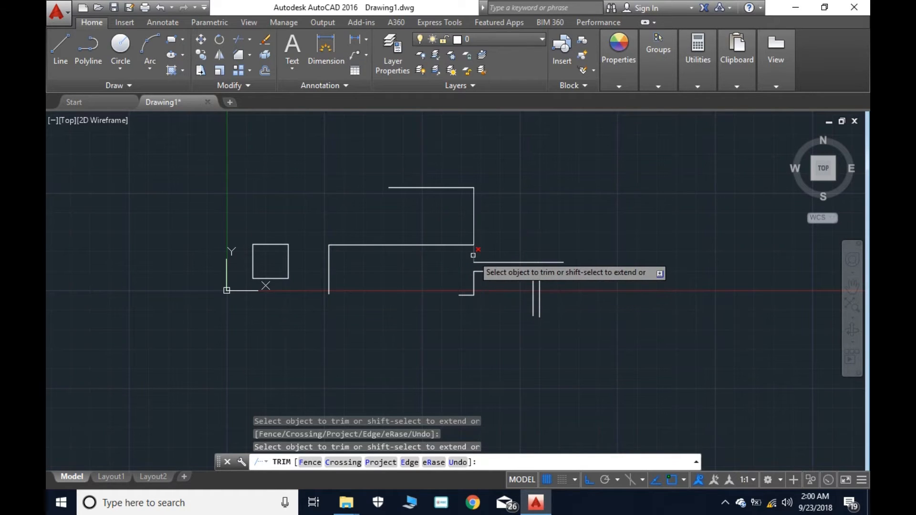
click(473, 255)
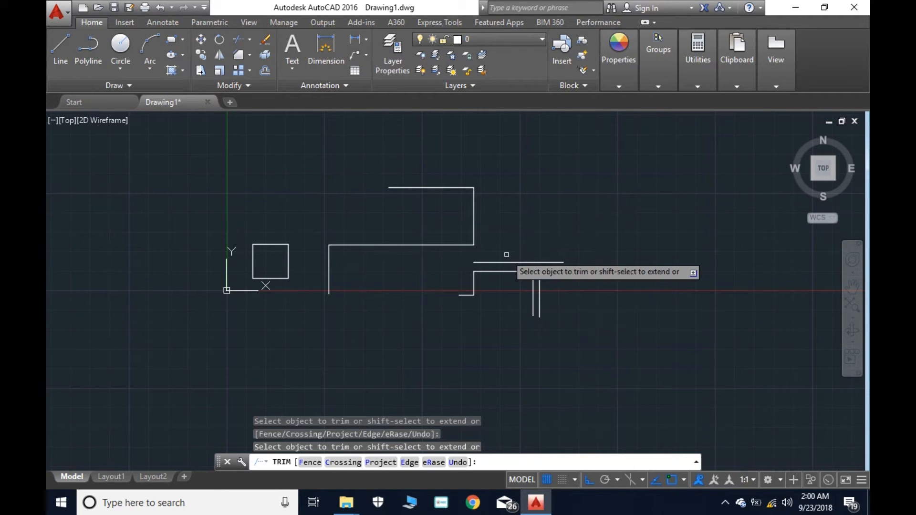
- Undo all the trims just made and exit the Trim command
key(ctrl+z)
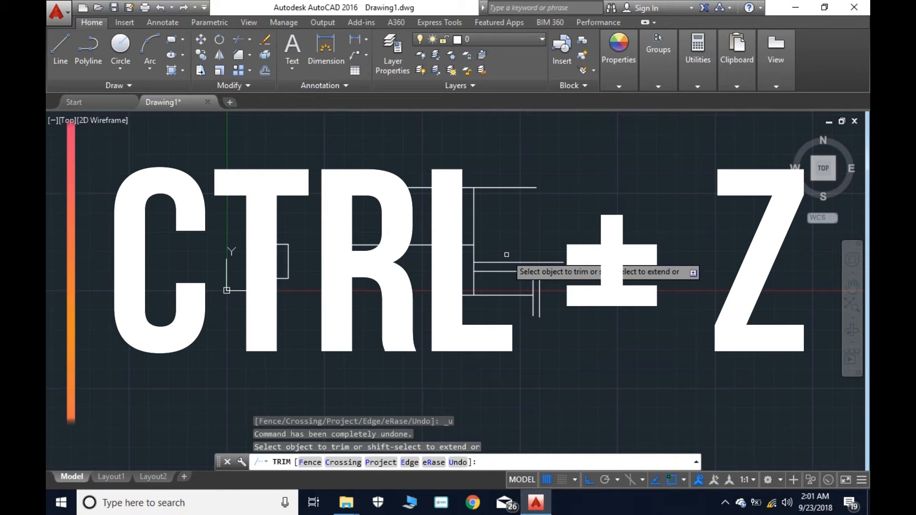
key(Escape)
key(Escape)
key(Escape)
key(Escape)
text(f)
key(BackSpace)
- Start a Trim fence with all objects as cutting edges, crossing the lower line's left stub and the central vertical between the two close parallel lines
text(TR)
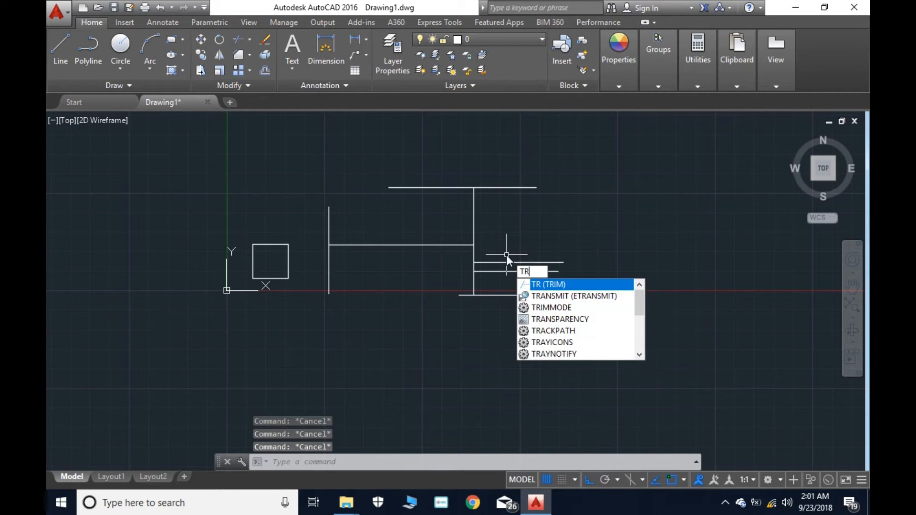
key(Return)
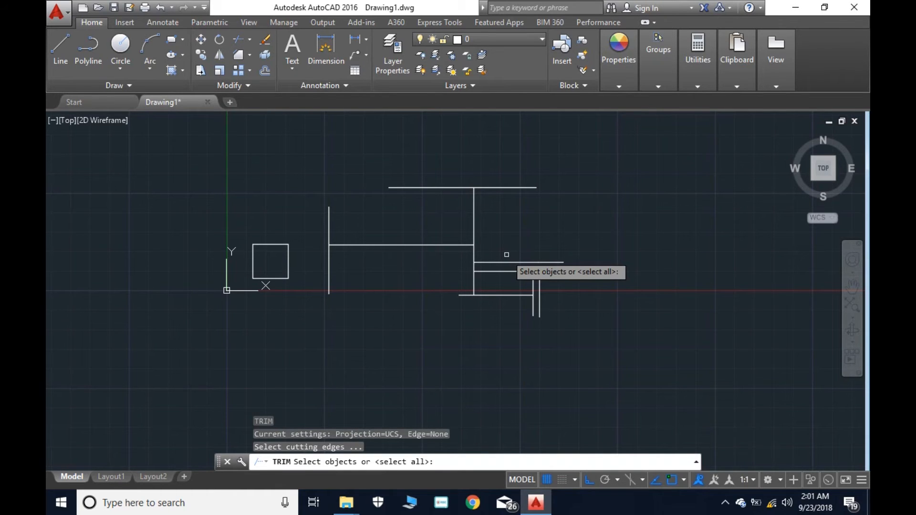
key(Return)
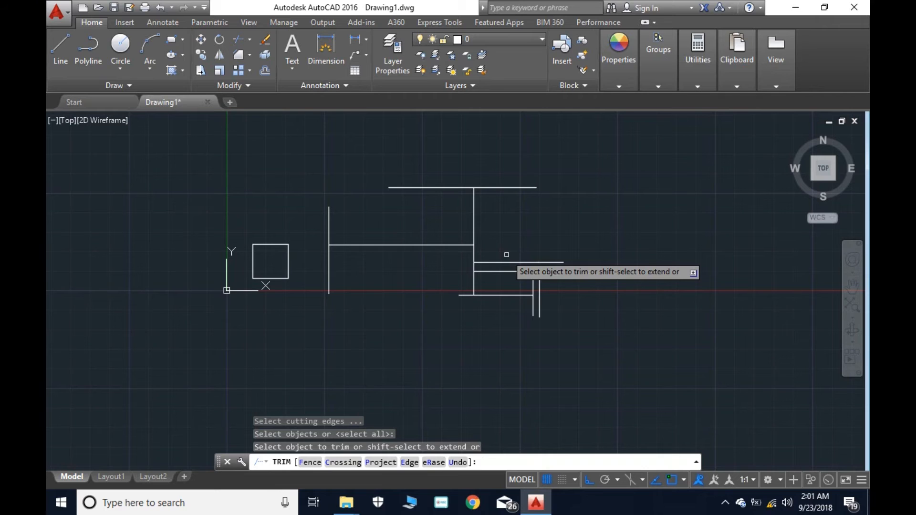
text(f)
key(Return)
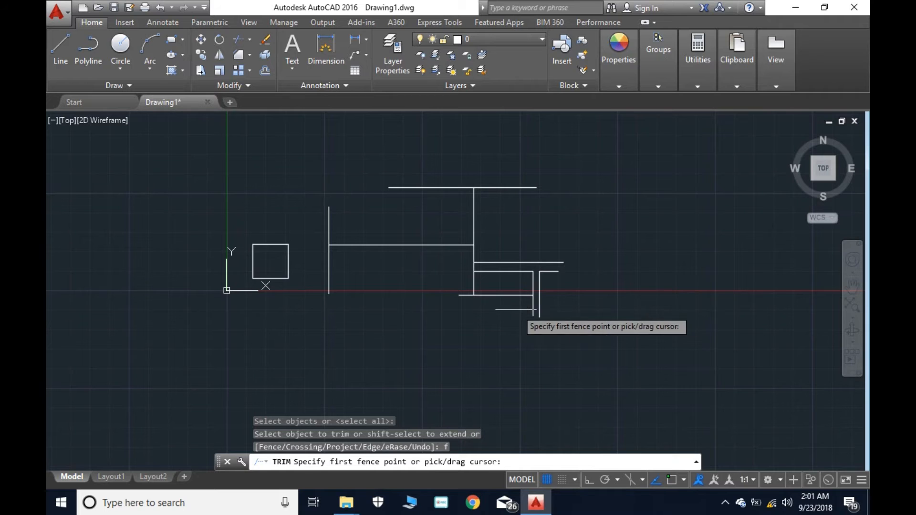
scroll(465, 311, up, 4)
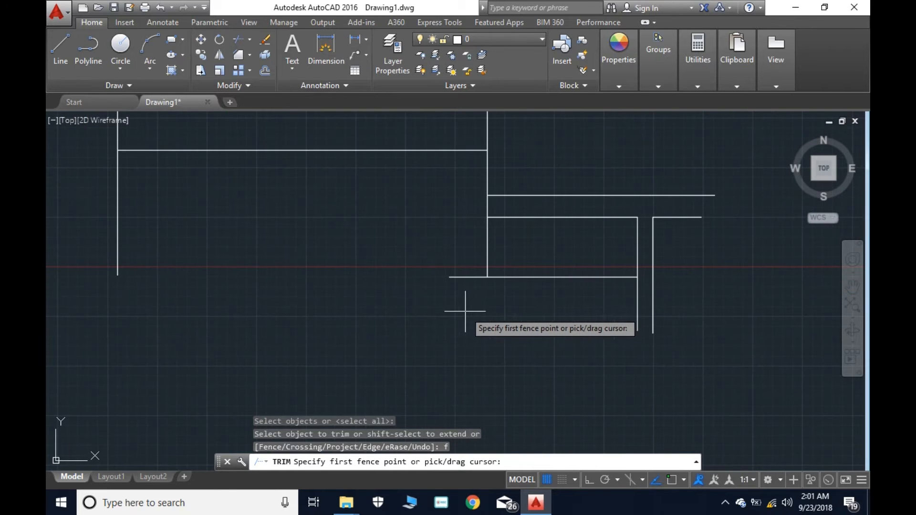
click(473, 300)
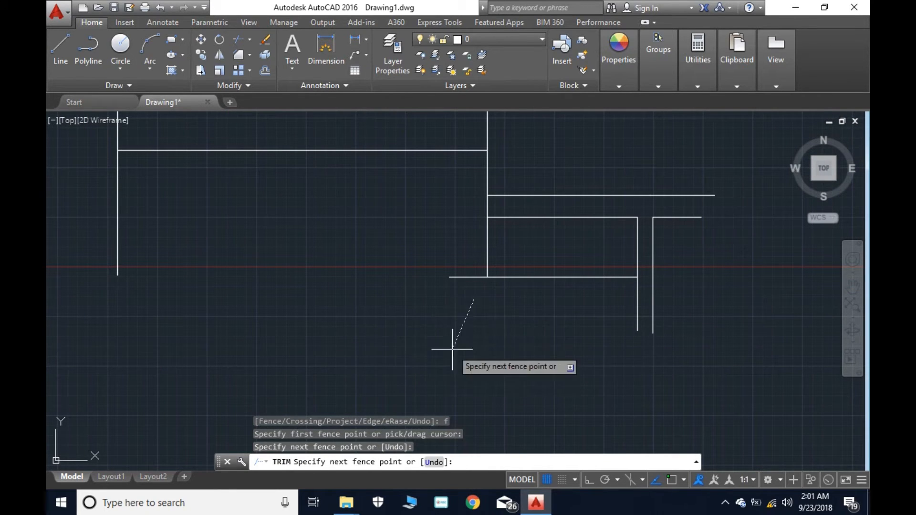
click(461, 237)
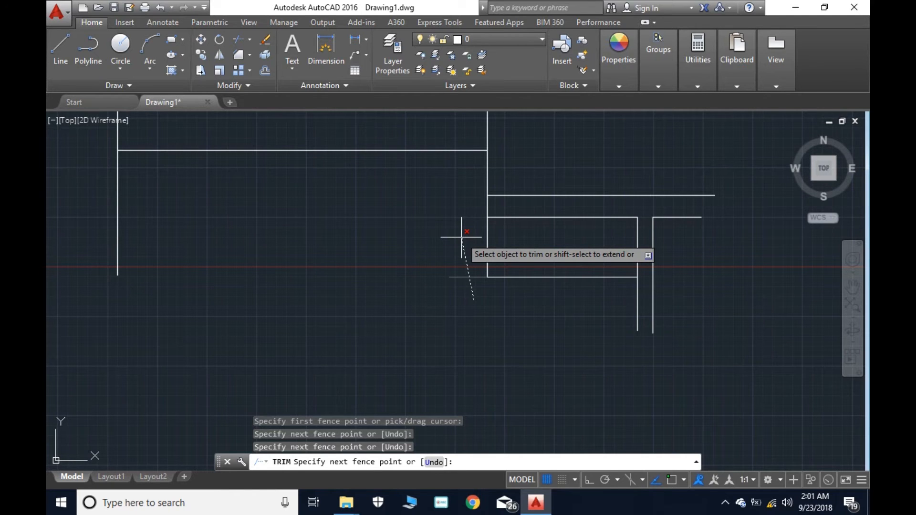
click(462, 236)
click(470, 205)
click(509, 208)
click(740, 205)
- Continue the fence across the top line's right end and the far-left vertical's upper stub, and apply the trim to all crossed segments
scroll(674, 145, up, 2)
scroll(672, 153, down, 3)
scroll(672, 155, up, 2)
scroll(670, 158, down, 3)
scroll(668, 159, down, 2)
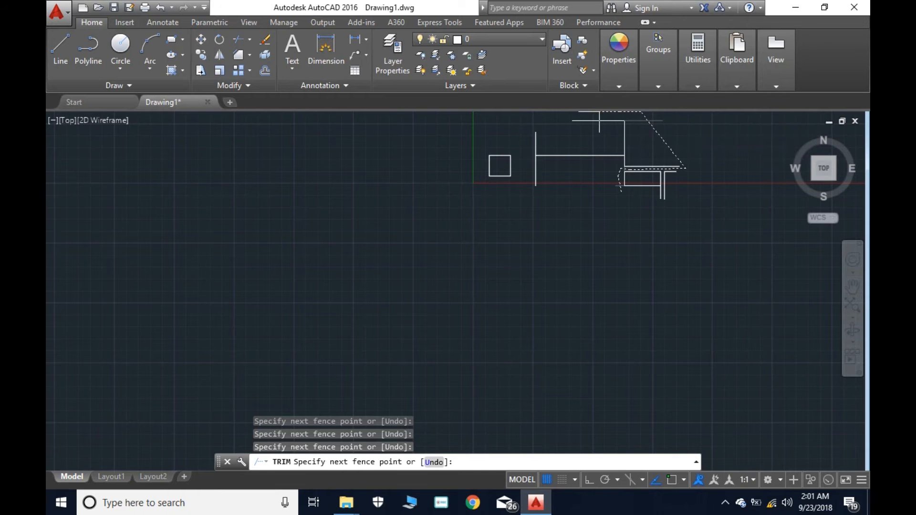
click(542, 117)
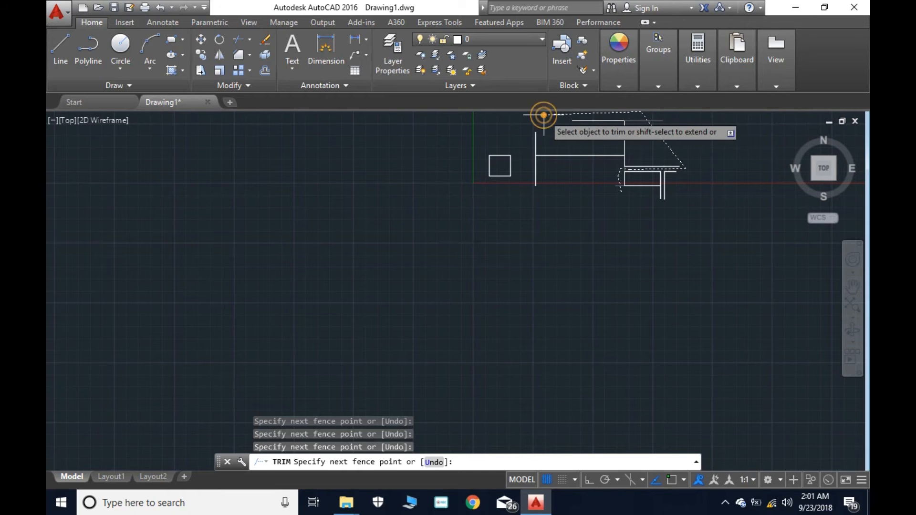
click(542, 134)
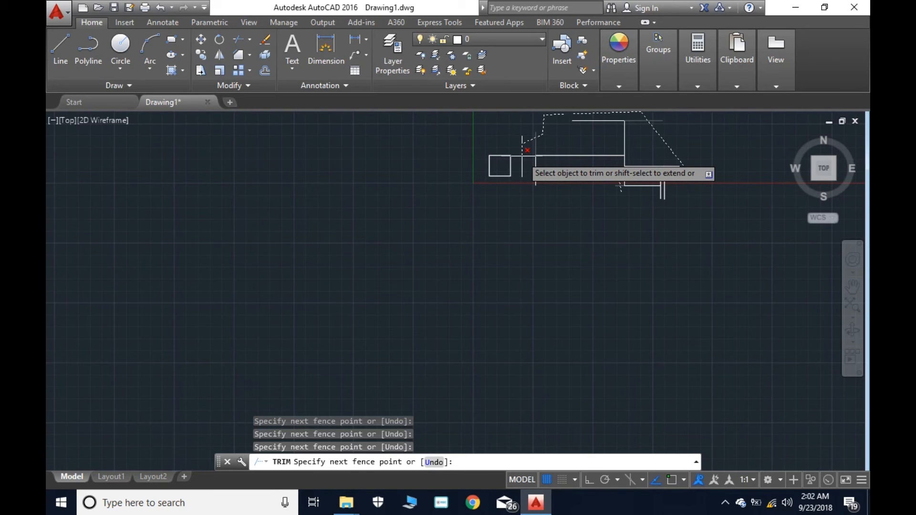
key(Return)
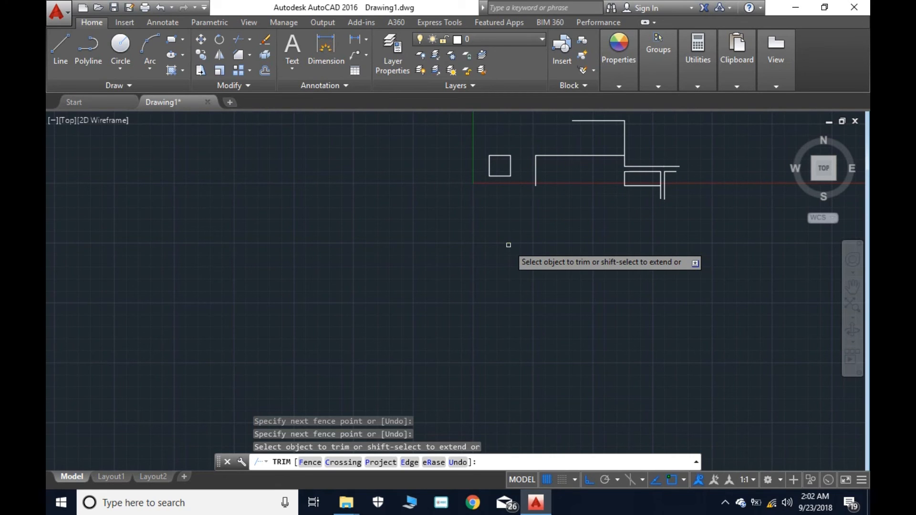
- Use Trim's eRase option to erase the small square's right side, the central vertical below the top line and the lower rectangle's upper edge
text(r)
key(Return)
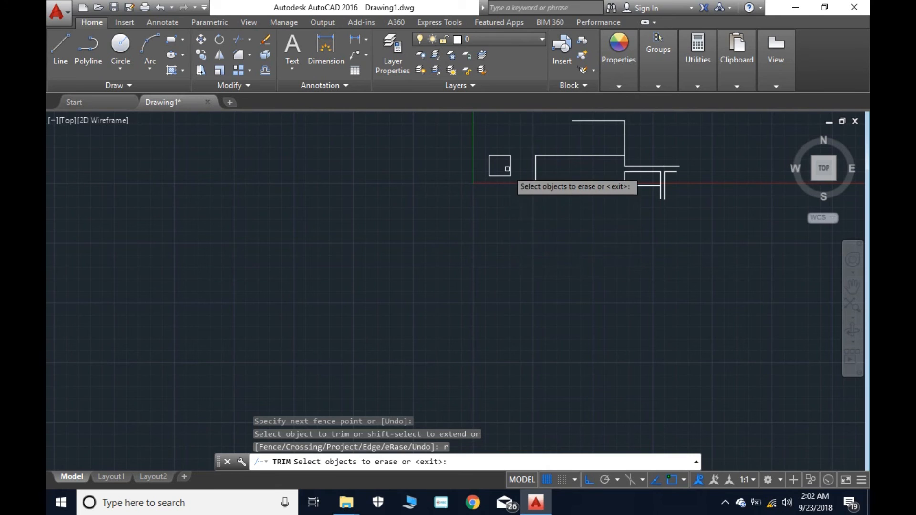
click(510, 164)
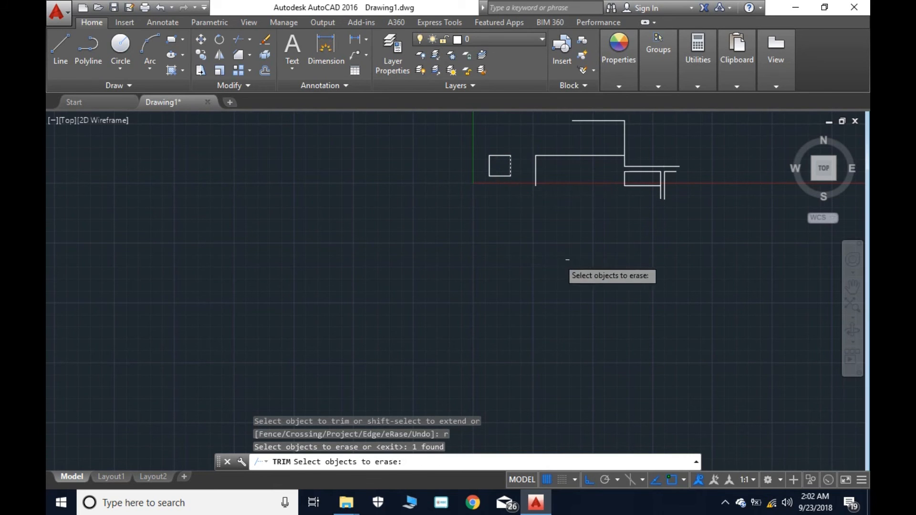
click(626, 137)
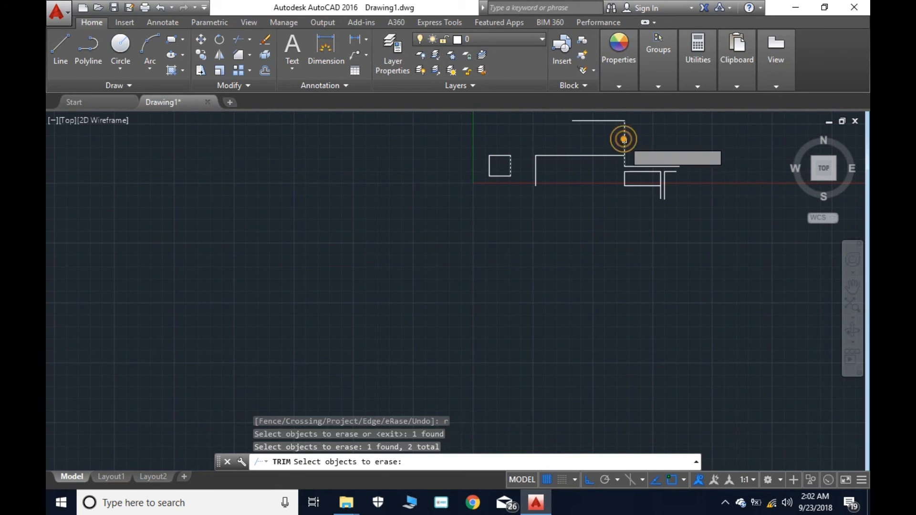
click(654, 173)
key(Return)
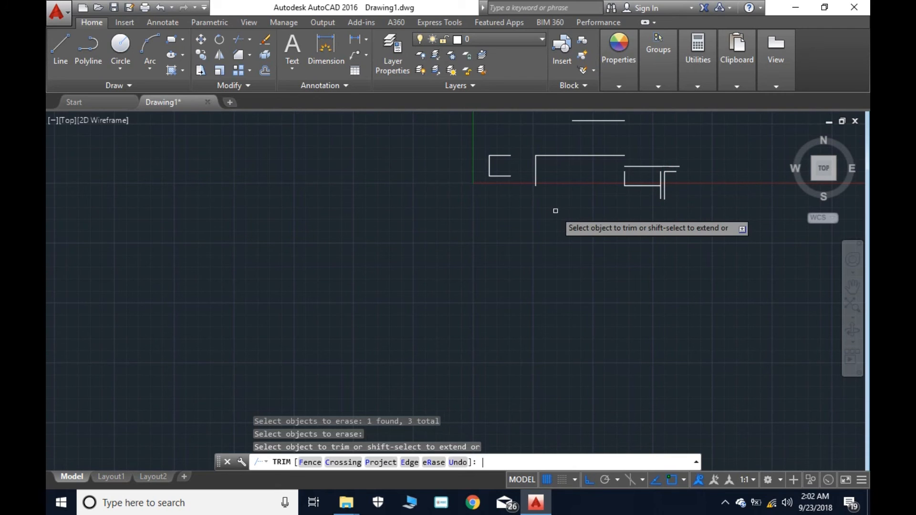